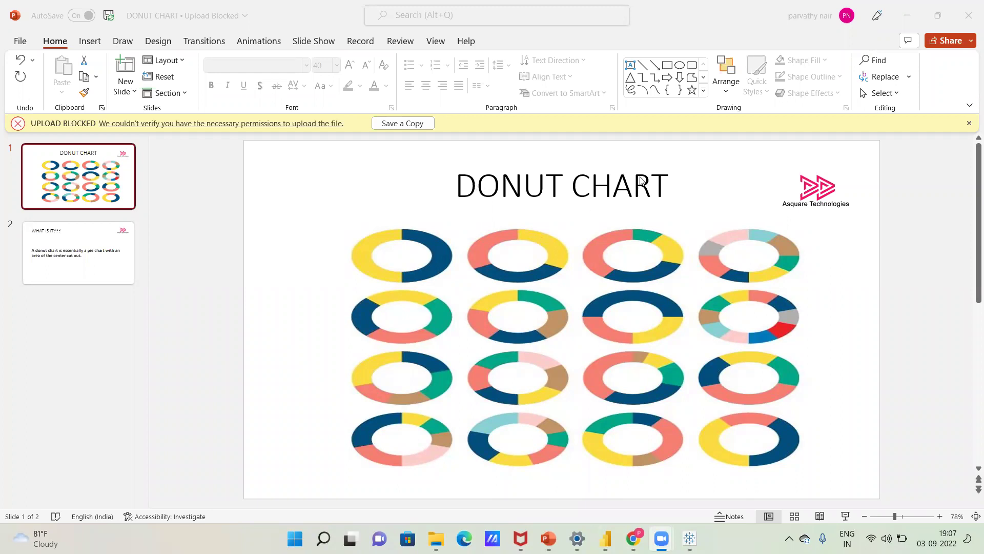
- Show PowerPoint slide 2, 'WHAT IS IT???', defining a donut chart, then switch to Tableau
left_click(126, 254)
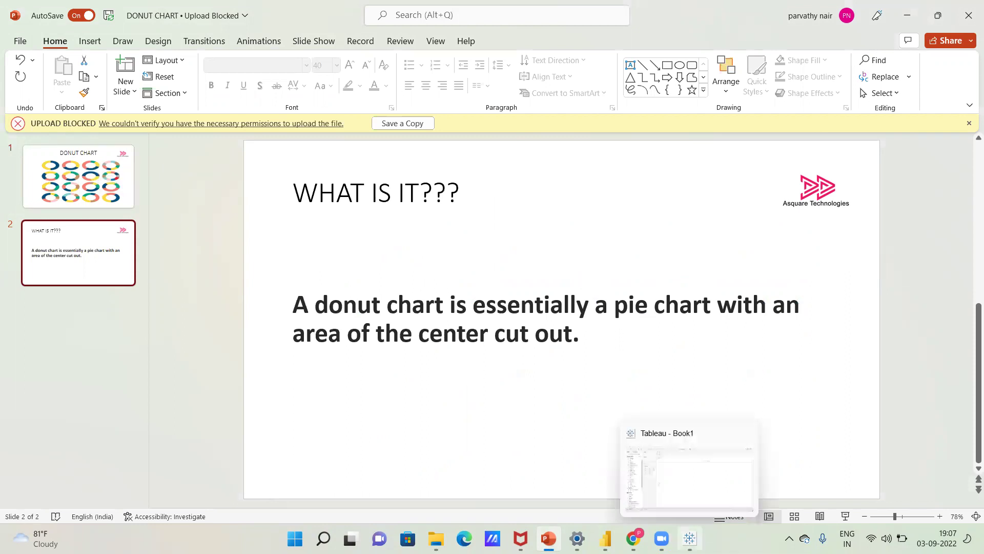
left_click(689, 538)
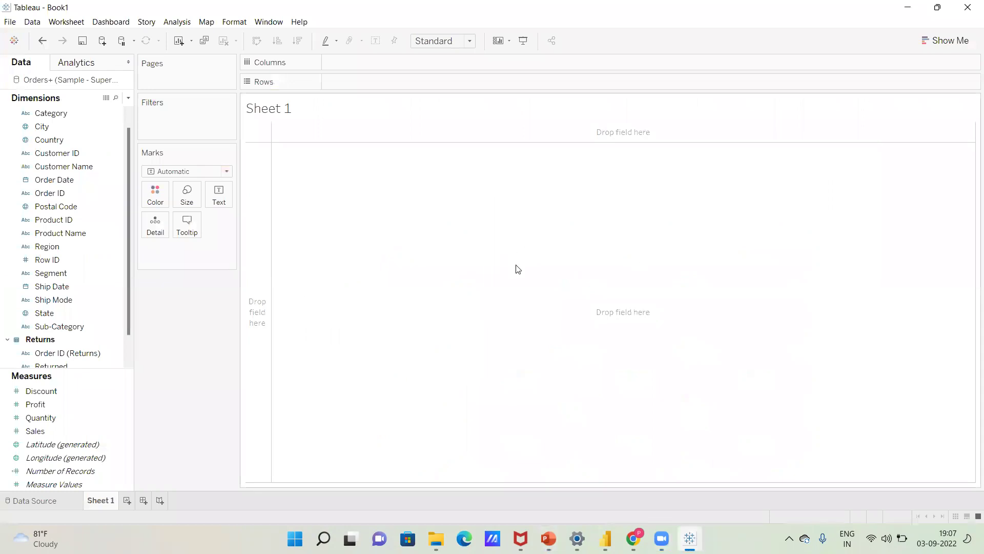
- Add a calculated field named 'zero' with the formula 0 to the Measures list
left_click(129, 99)
left_click(109, 107)
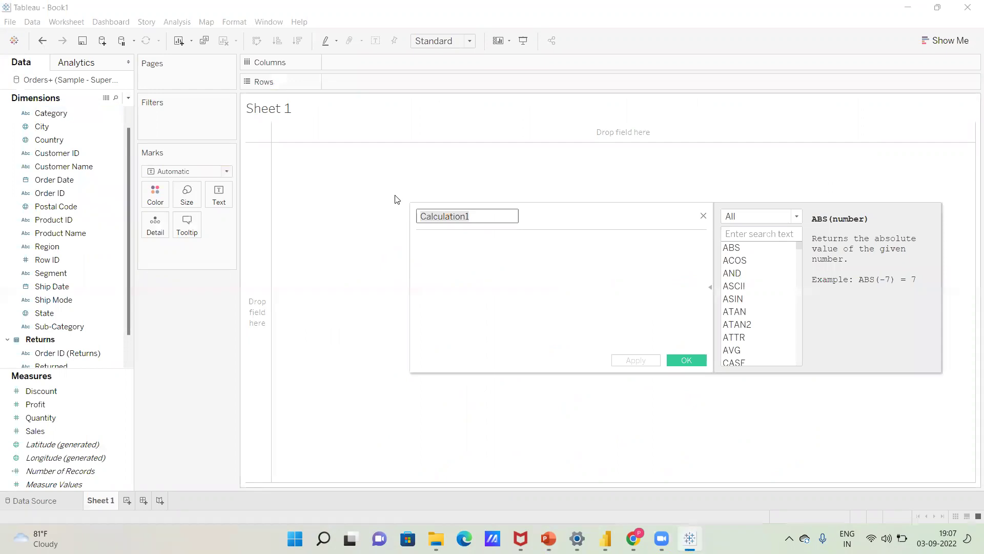
key("BackSpace")
type("zero")
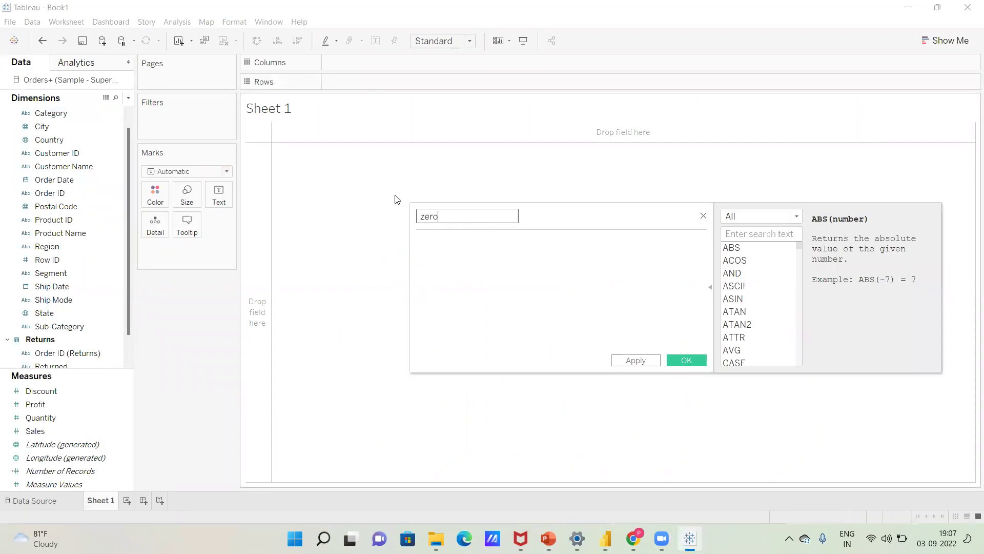
left_click(464, 261)
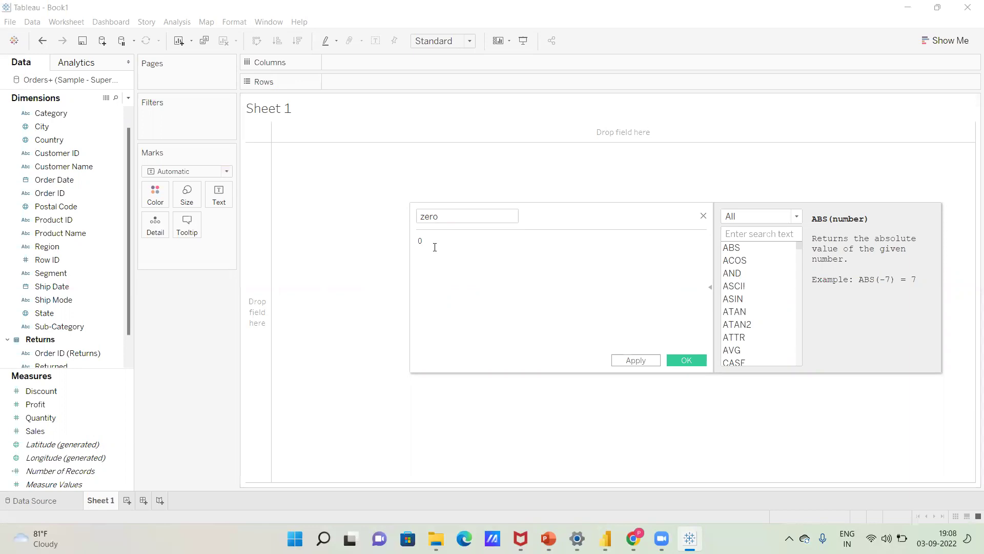
left_click(625, 360)
left_click(683, 360)
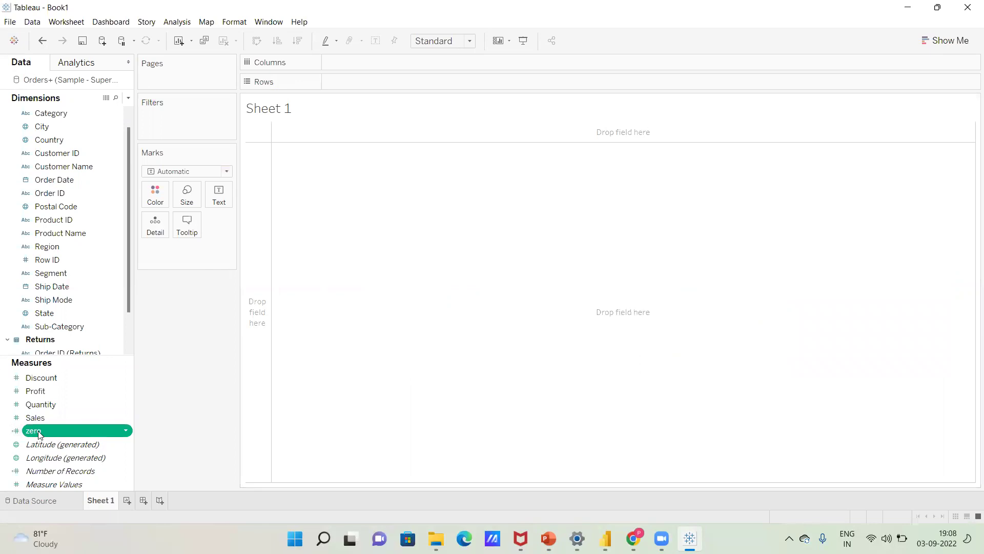
- Place SUM(zero) on Rows as a Pie mark fitted to Entire View
mouse_move(37, 430)
left_mouse_down()
mouse_move(250, 223)
mouse_move(355, 90)
mouse_move(345, 84)
left_mouse_up()
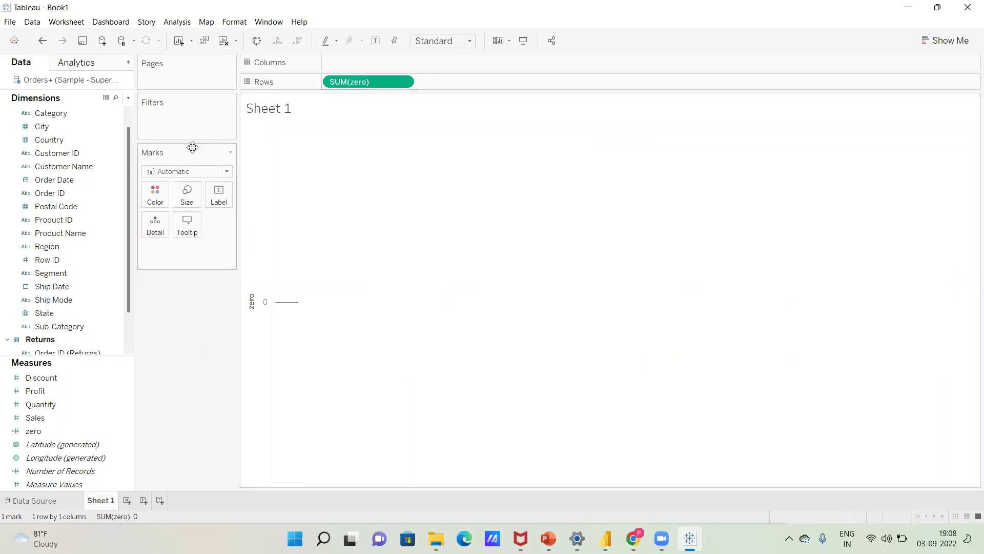
left_click(226, 171)
left_click(160, 296)
left_click(470, 42)
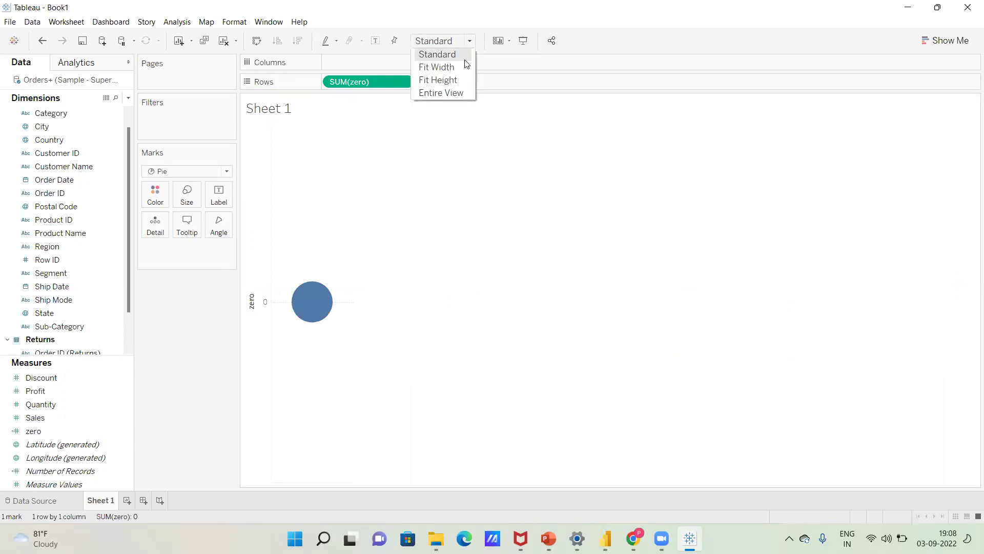
left_click(456, 93)
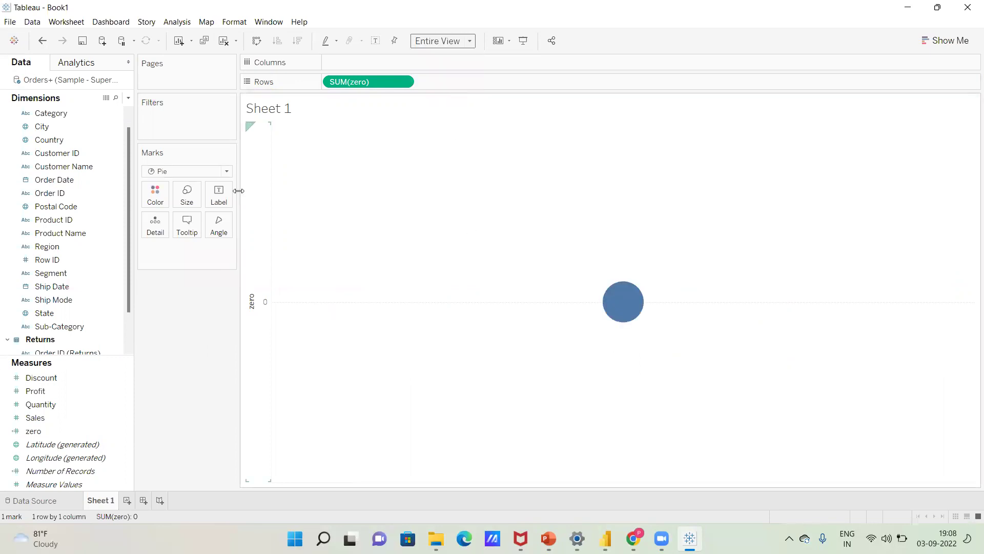
- Enlarge the pie mark considerably with the Size slider
left_click(187, 195)
left_click_drag(206, 226, 235, 224)
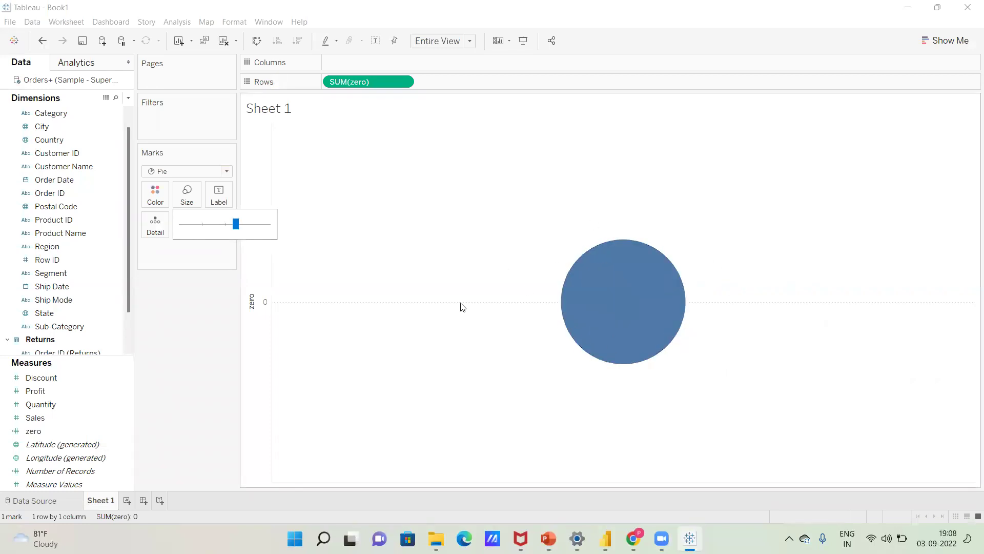
left_click(472, 357)
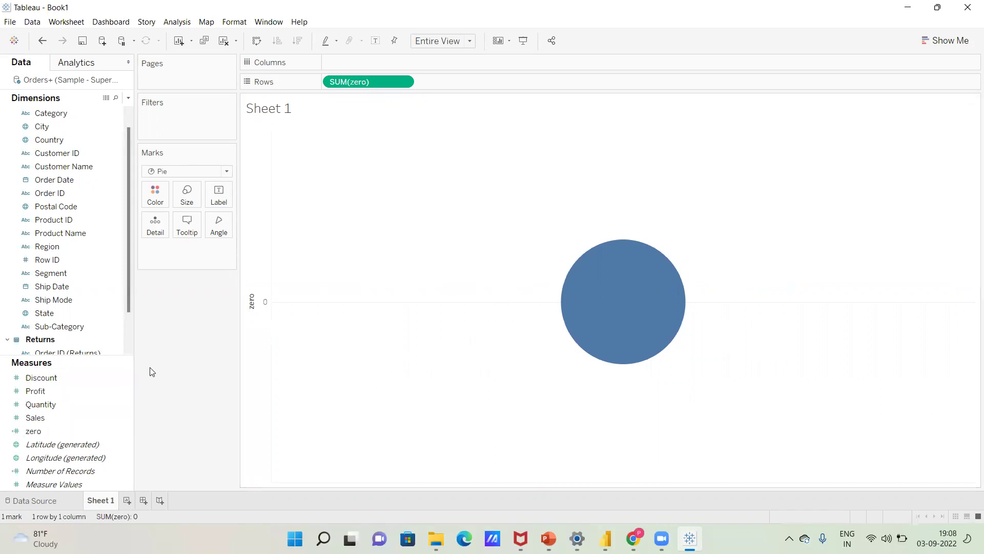
- Add a second SUM(zero) to Rows and set it to Dual Axis so both pies overlap
left_click_drag(36, 436, 436, 83)
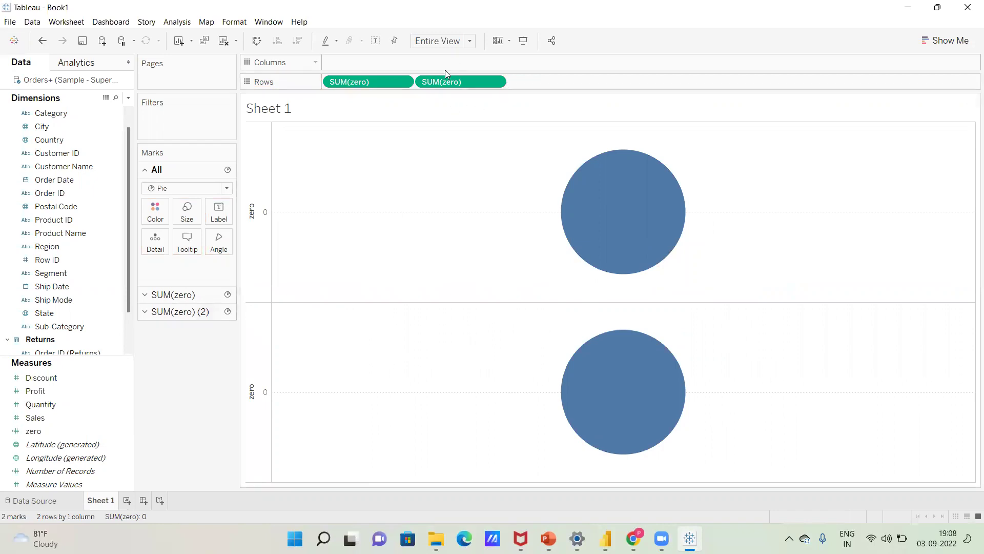
left_click(495, 82)
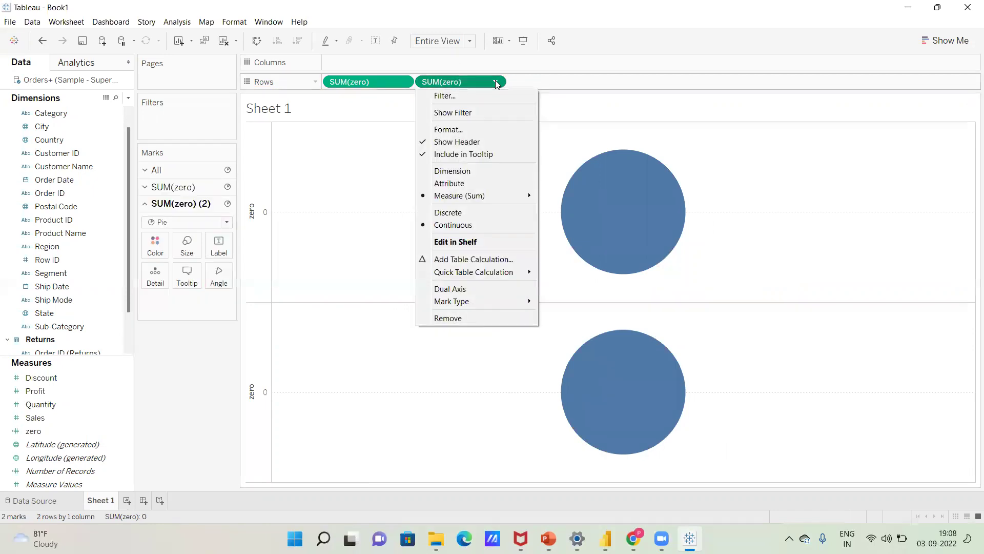
left_click(483, 289)
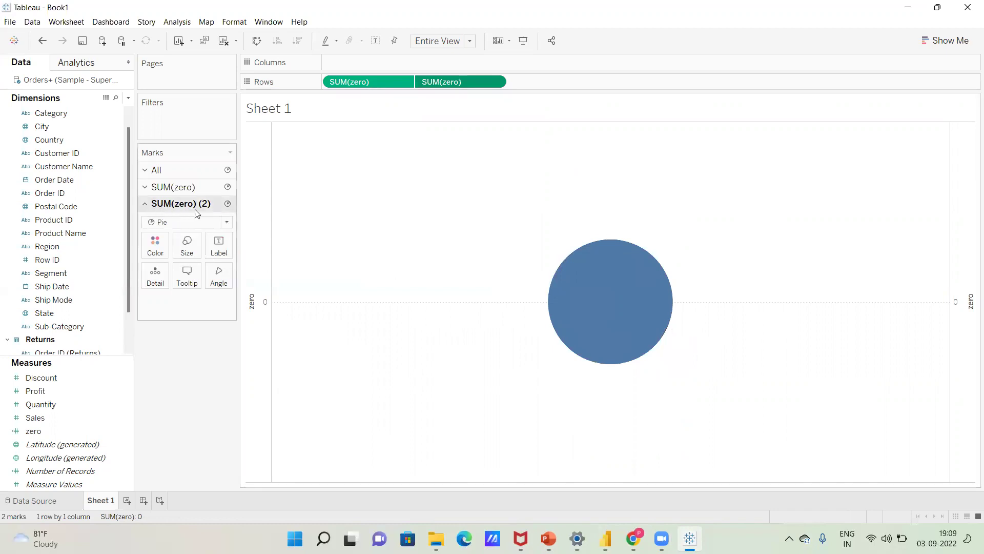
- Shrink the SUM(zero) (2) pie and colour it white to cut the donut hole
left_click(188, 246)
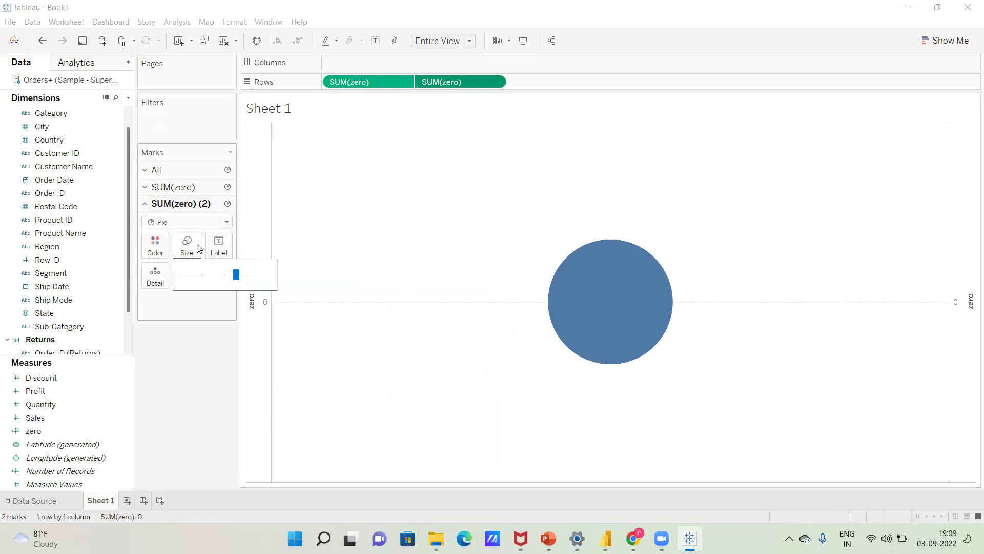
left_click_drag(237, 276, 212, 276)
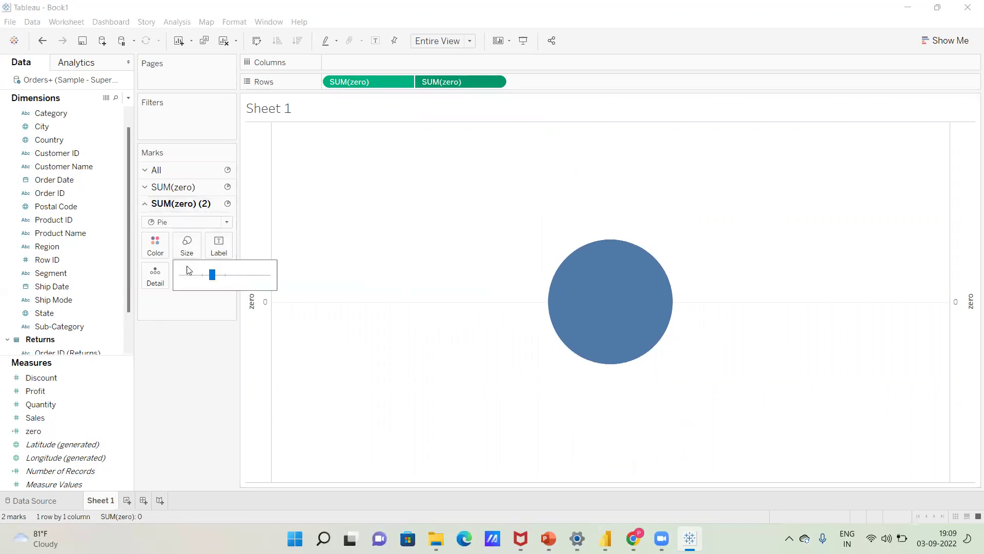
left_click(163, 255)
left_click(172, 281)
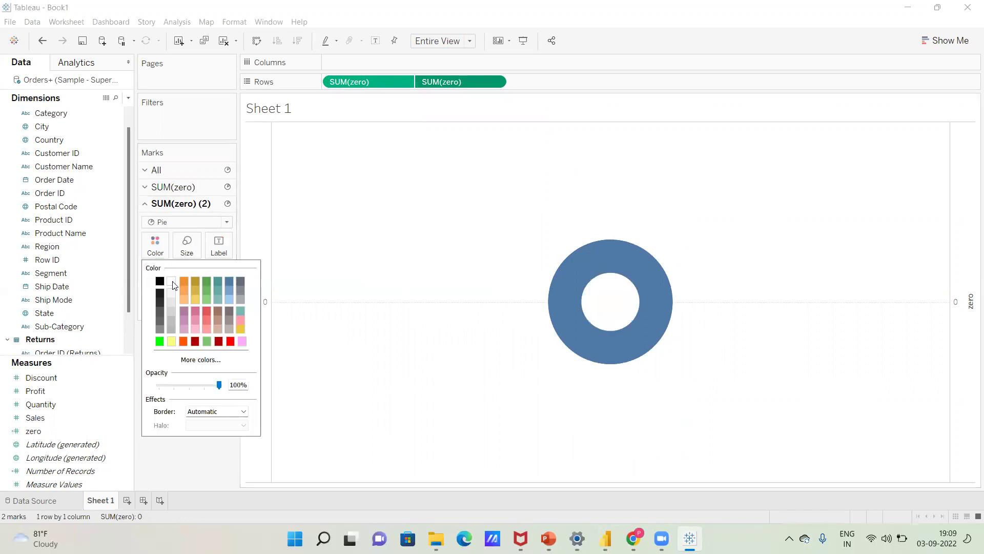
left_click(229, 466)
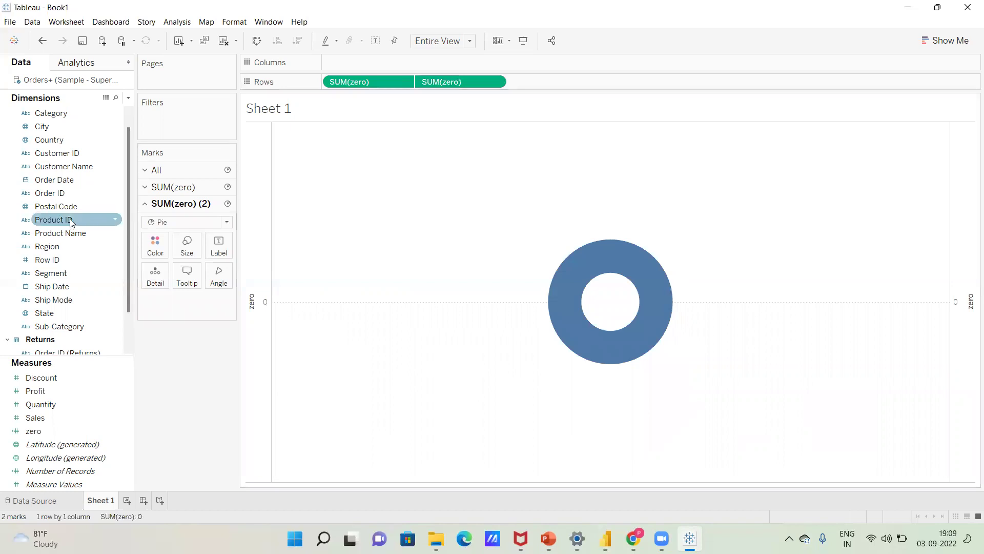
- Colour the outer ring's slices by Region and label them with region names
left_click(42, 126)
left_click(48, 246)
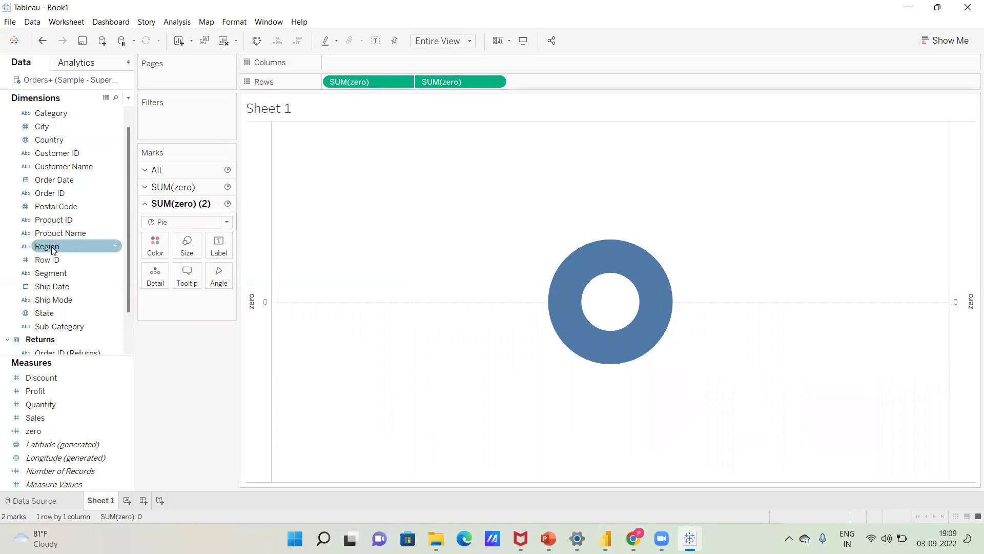
left_click(161, 187)
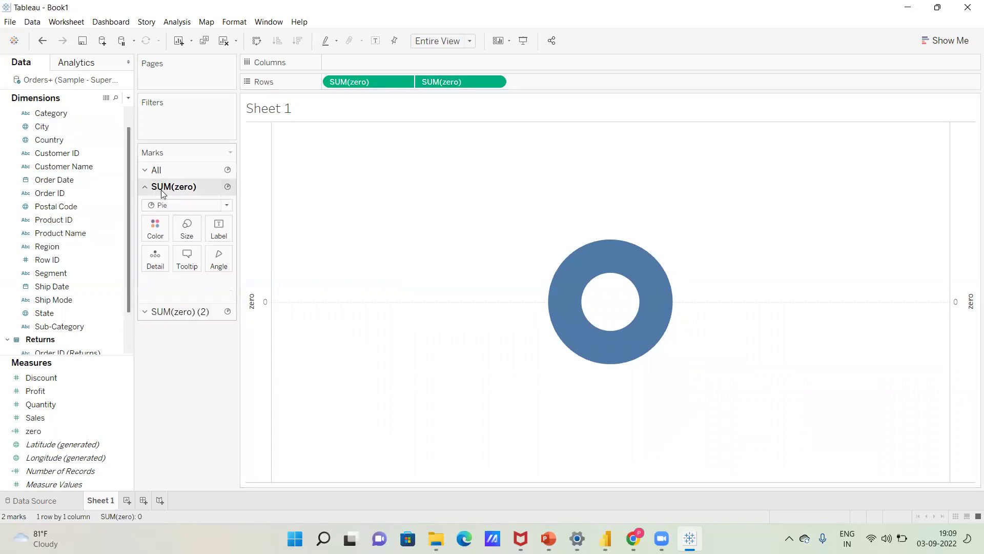
left_click(91, 233)
left_click_drag(62, 245, 152, 233)
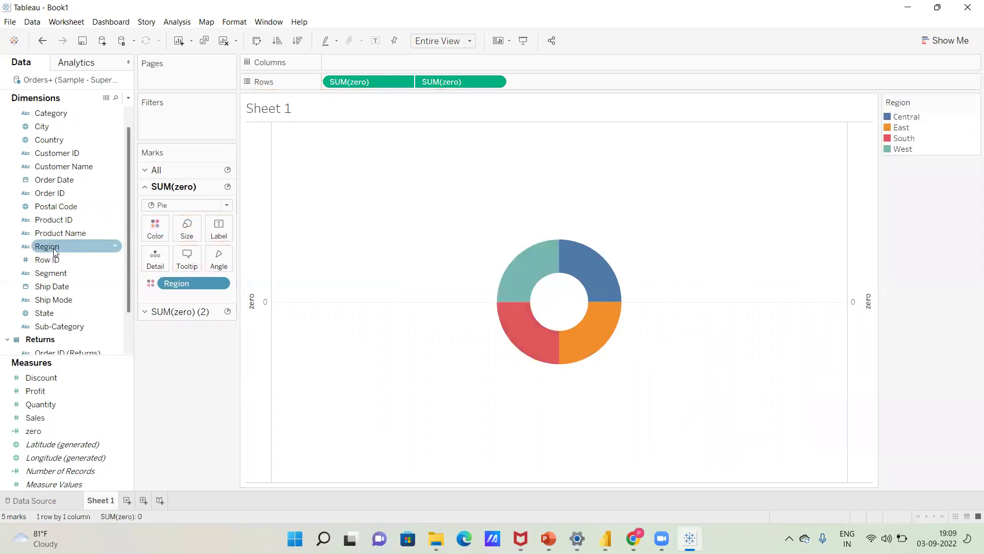
left_click_drag(52, 246, 218, 228)
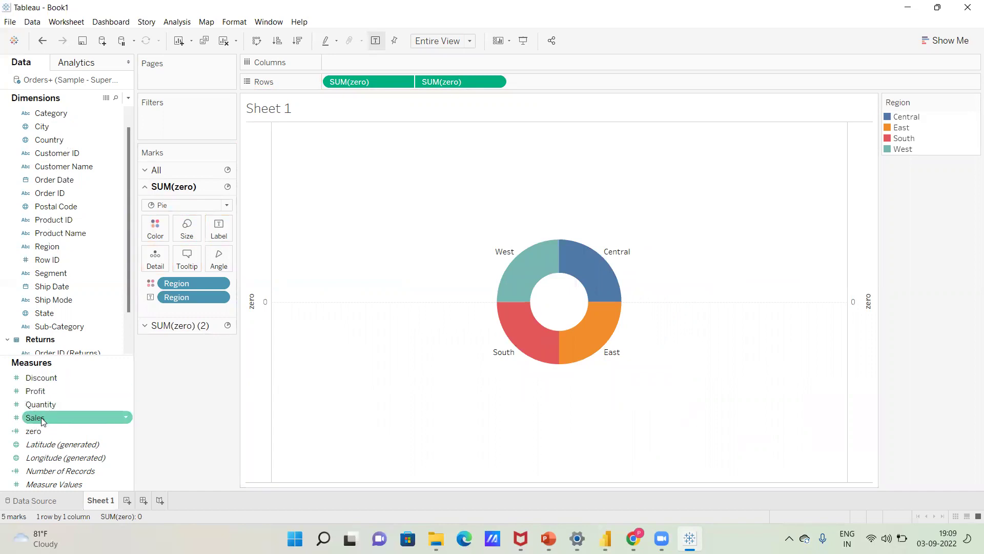
- Add Sales values to the slice labels and show total sales 784,980 in the centre
left_click_drag(41, 418, 212, 225)
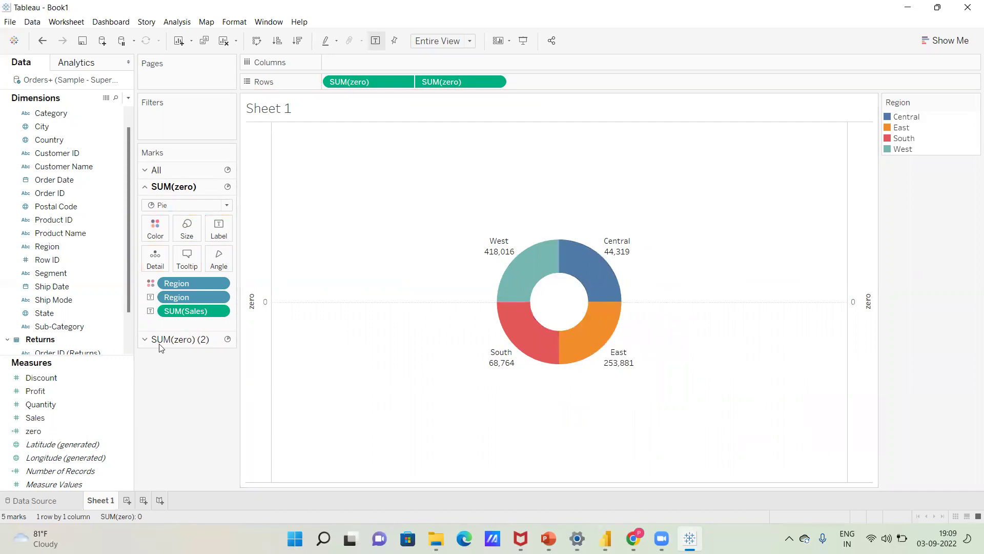
left_click(179, 340)
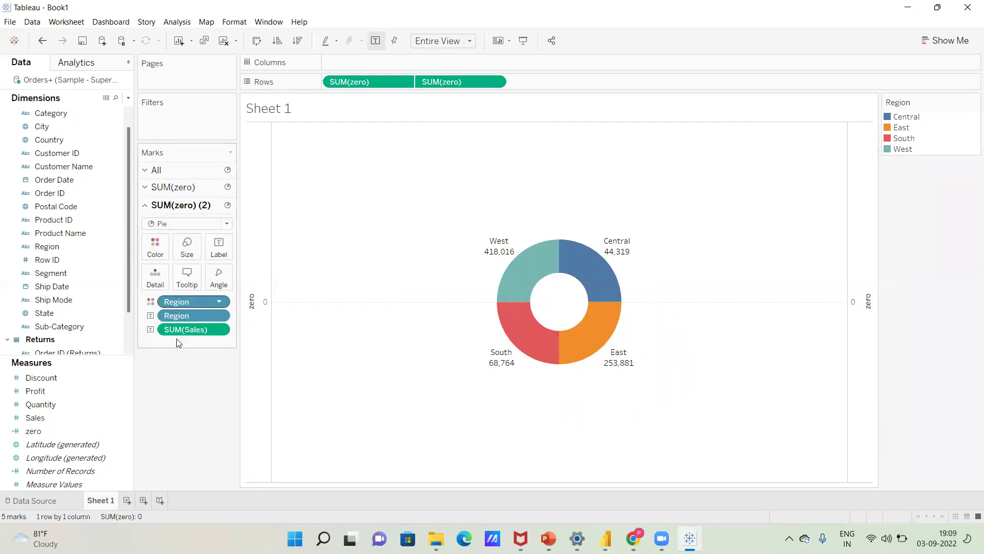
left_click_drag(41, 418, 214, 249)
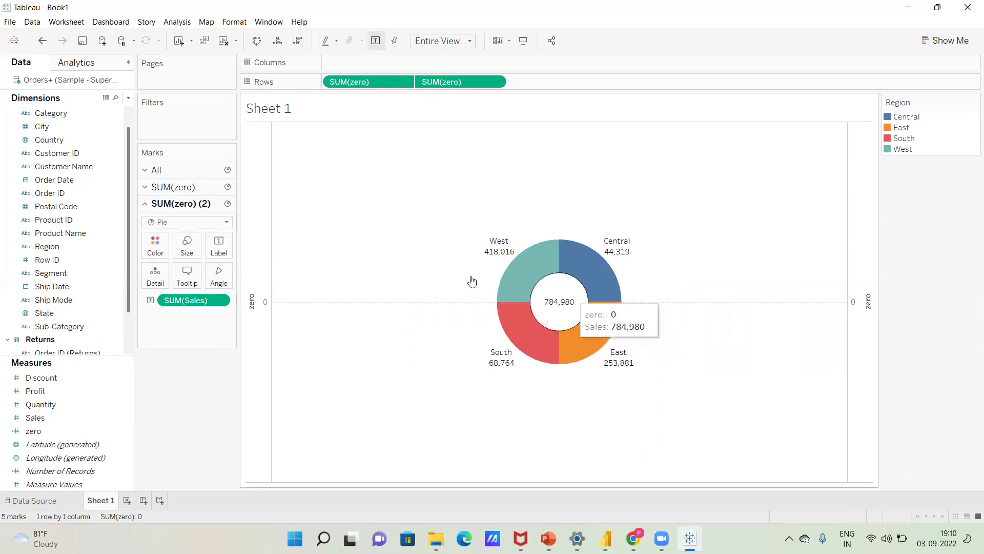
- Add 'TOTAL SALES' as a new first line above the 784,980 centre label
left_click(221, 251)
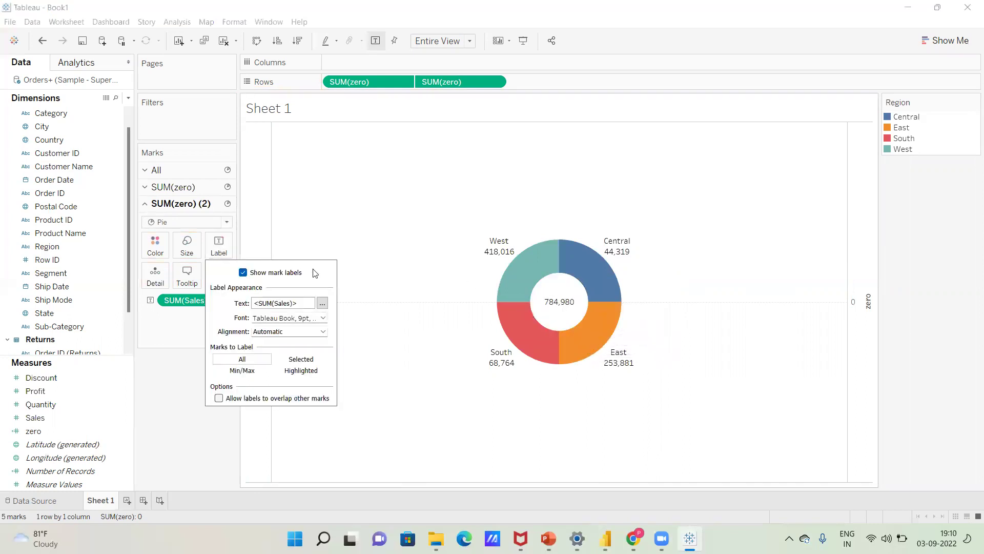
left_click(322, 303)
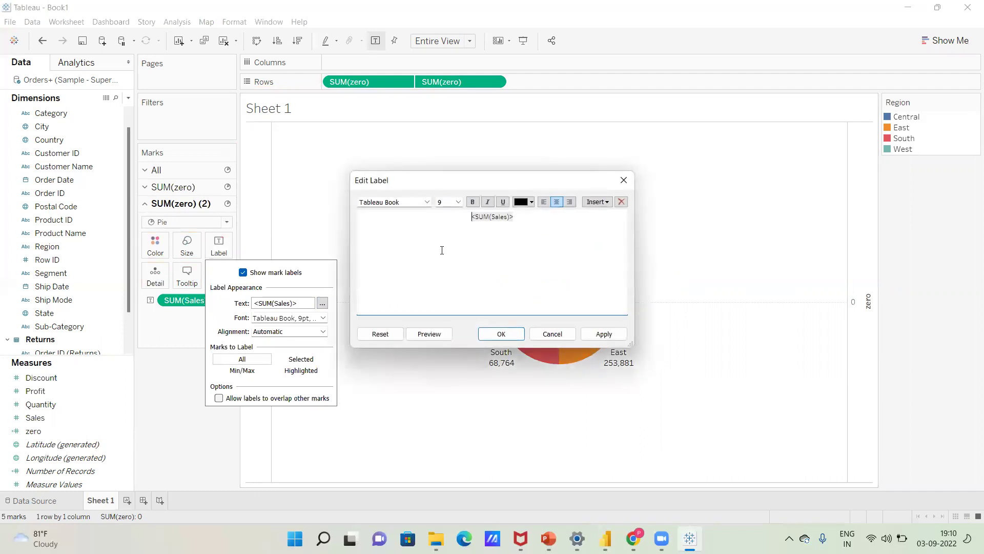
key("Return")
type("TOTAL SALES")
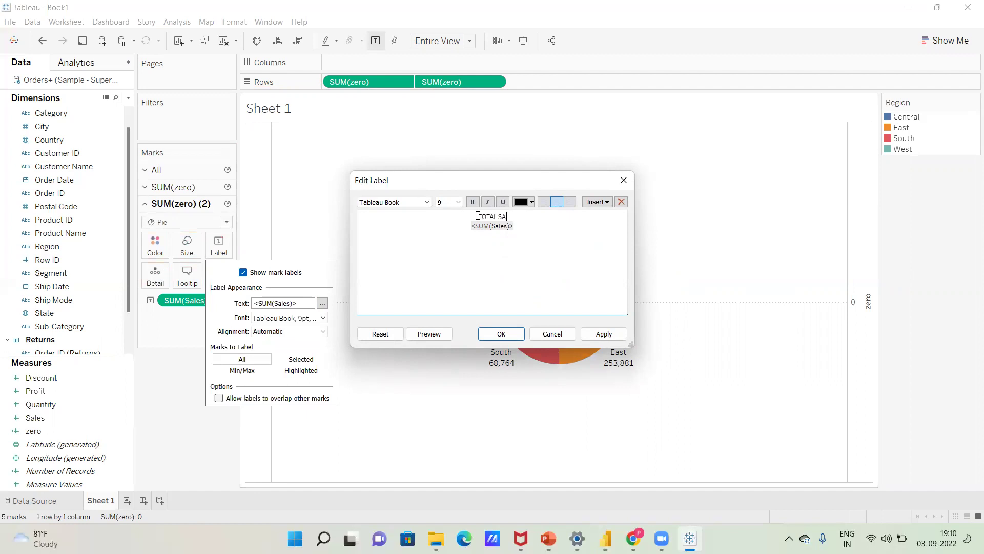
left_click(604, 333)
left_click(501, 334)
left_click(376, 446)
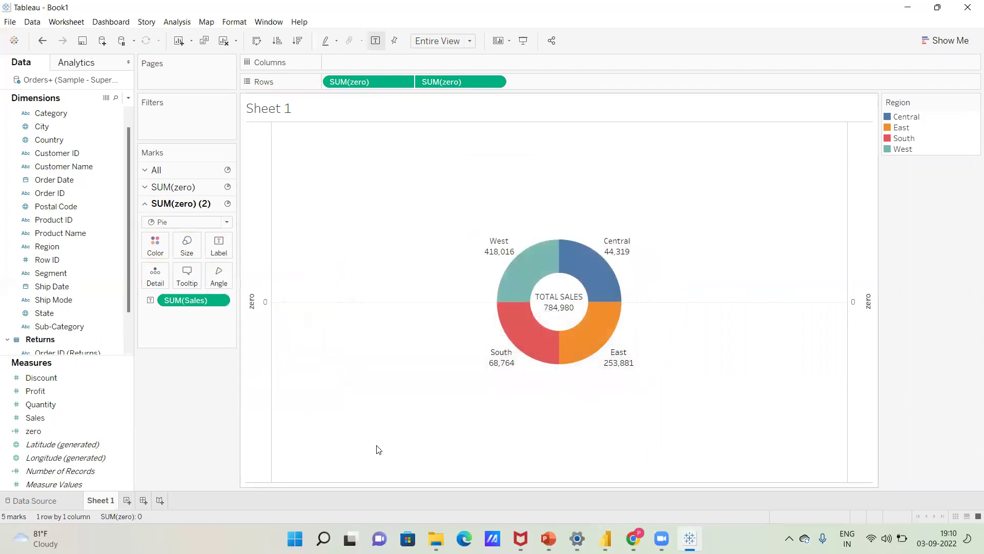
right_click(378, 446)
left_click(576, 438)
- Set the chart's Zero Lines to None in the axis Format pane
right_click(263, 315)
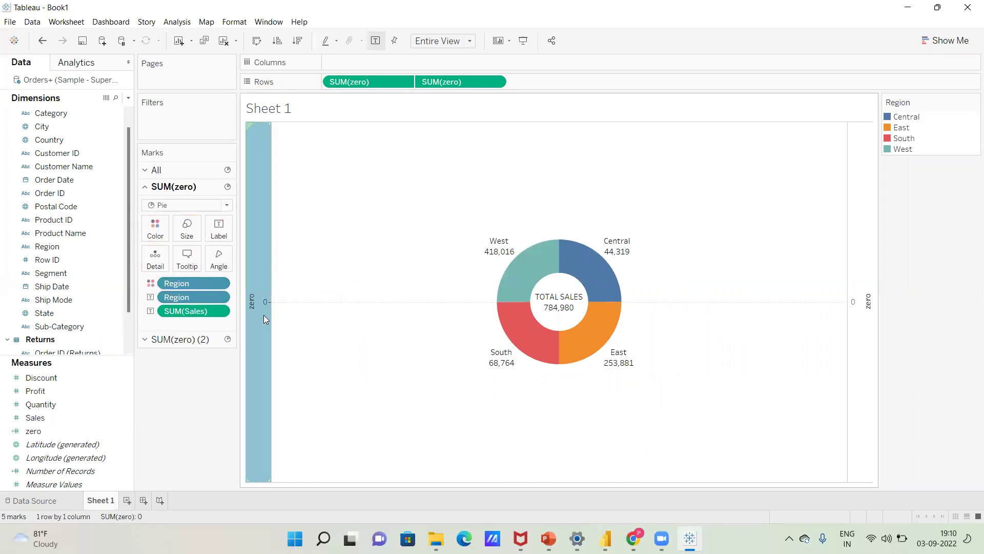
left_click(306, 412)
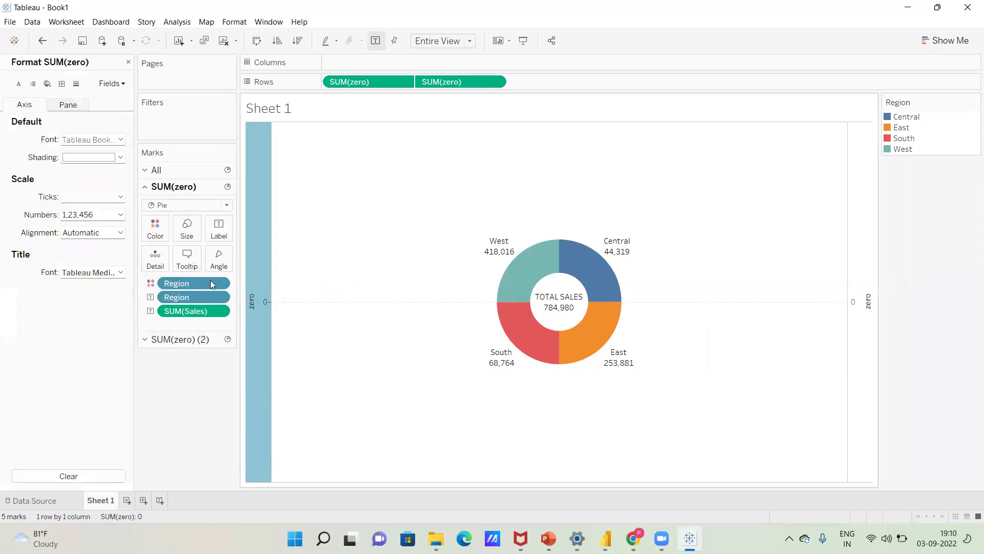
left_click(76, 85)
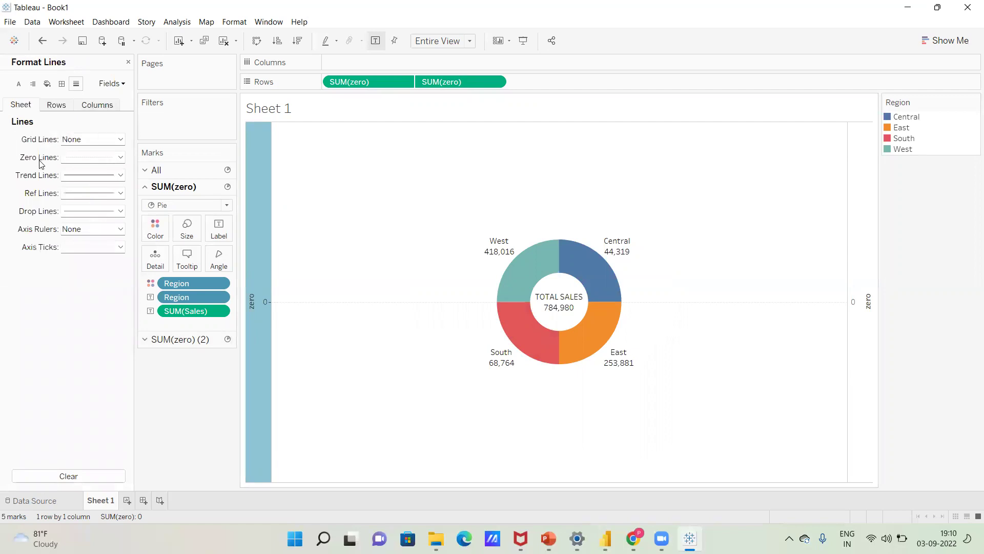
left_click(121, 158)
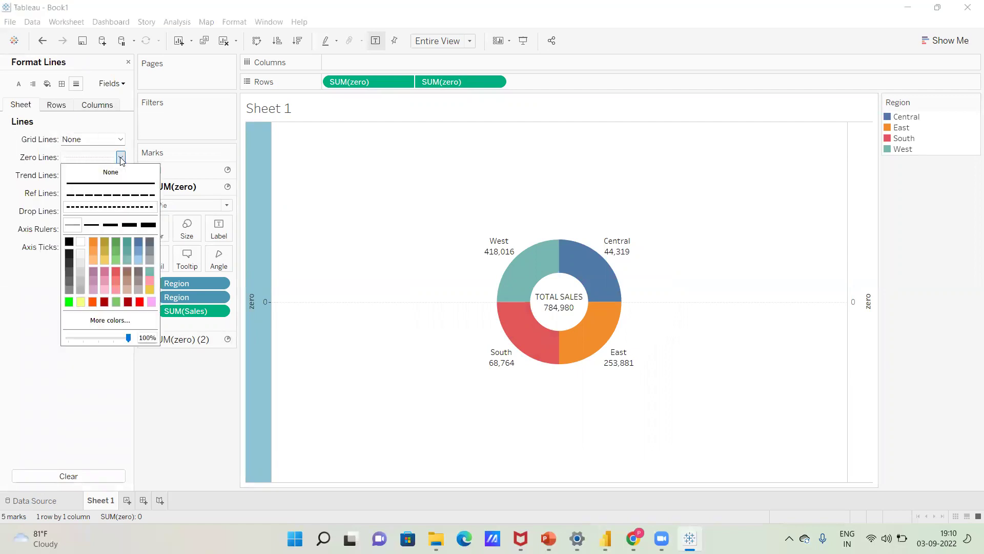
left_click(114, 173)
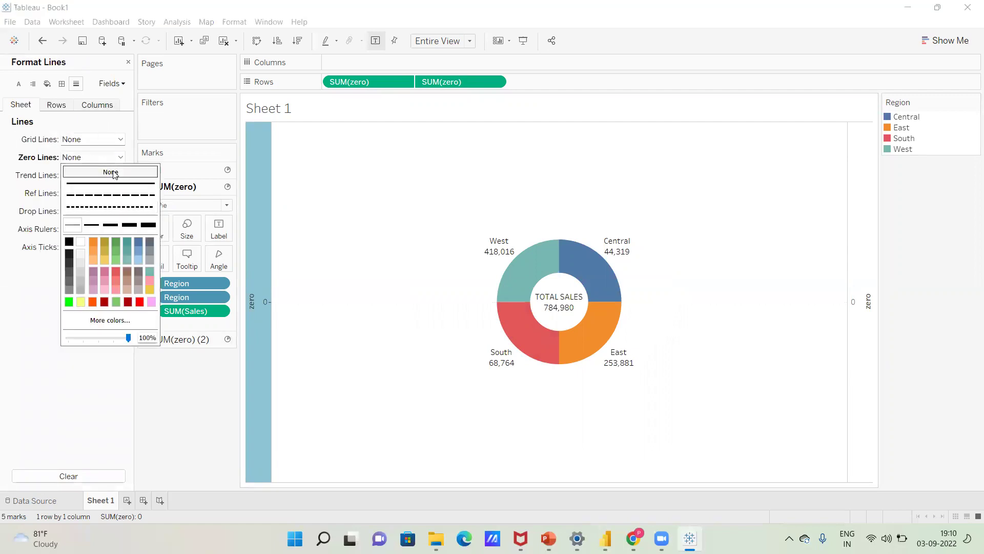
left_click(297, 380)
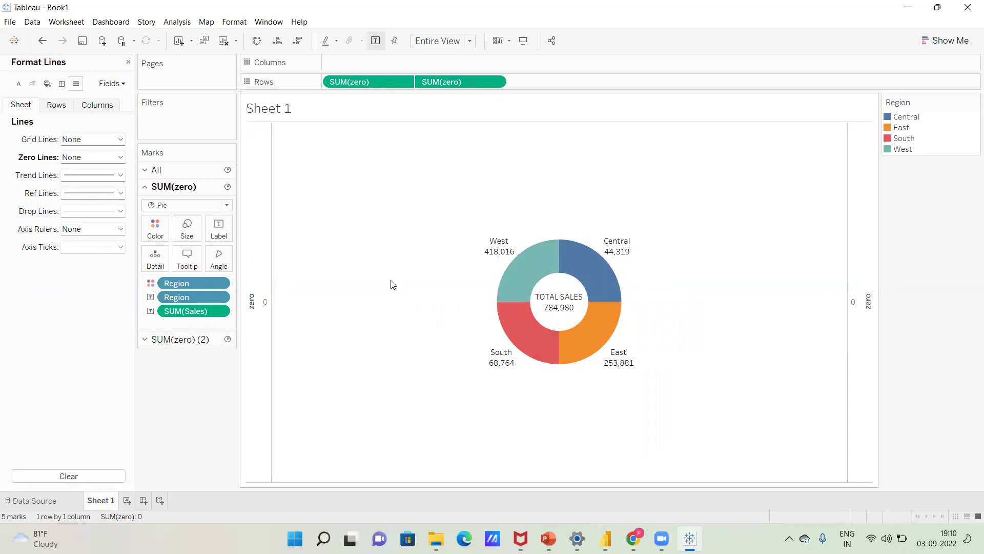
- Hide the zero axis headers by unchecking Show Header and close the Format pane
right_click(258, 306)
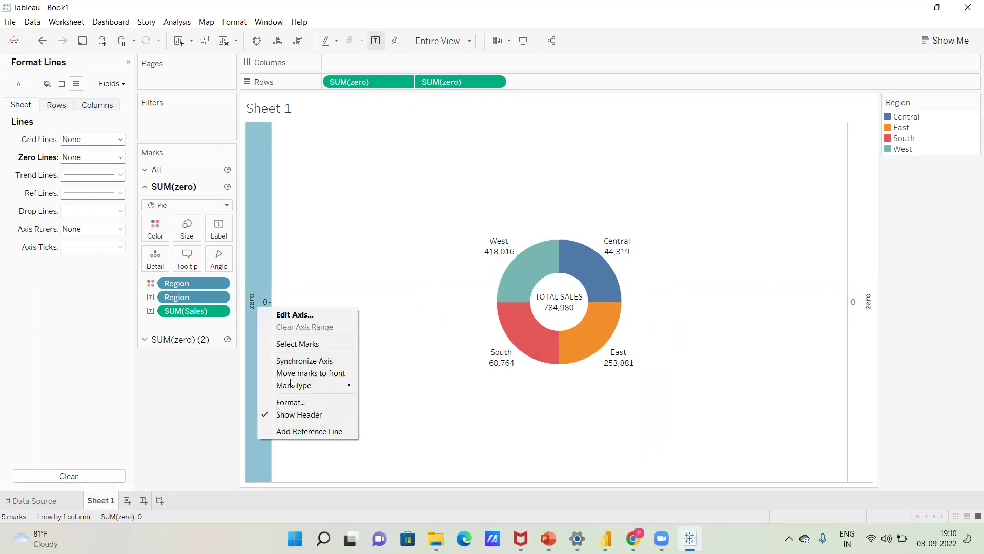
left_click(307, 417)
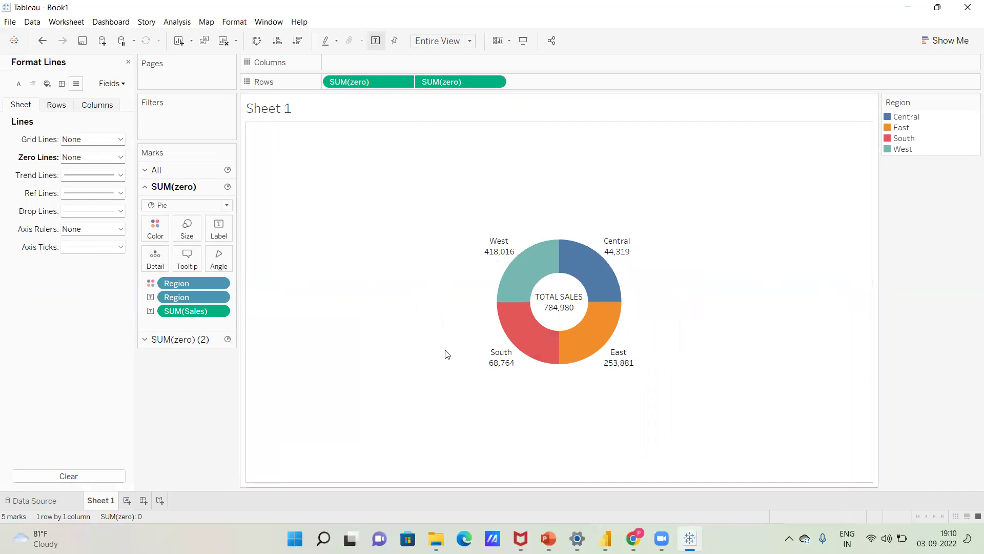
left_click(129, 62)
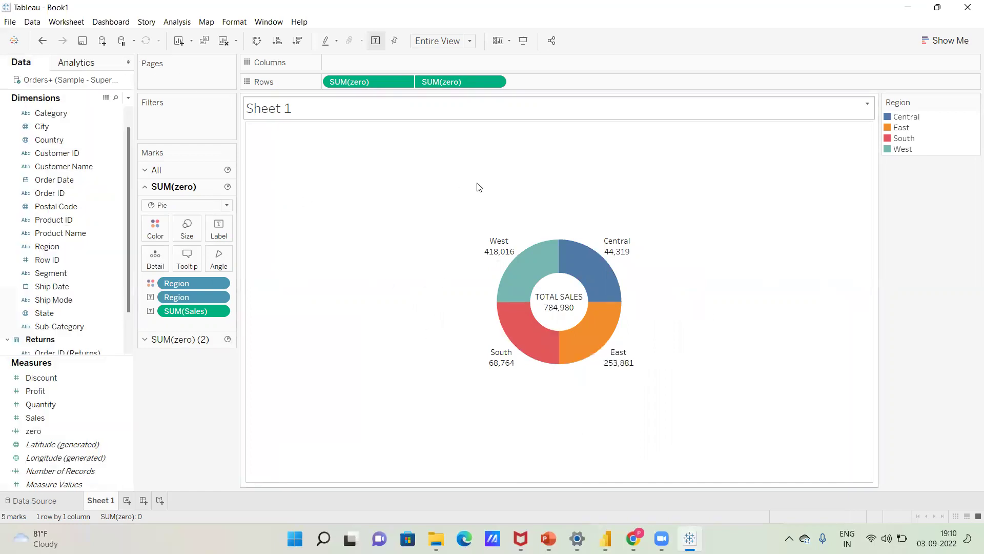